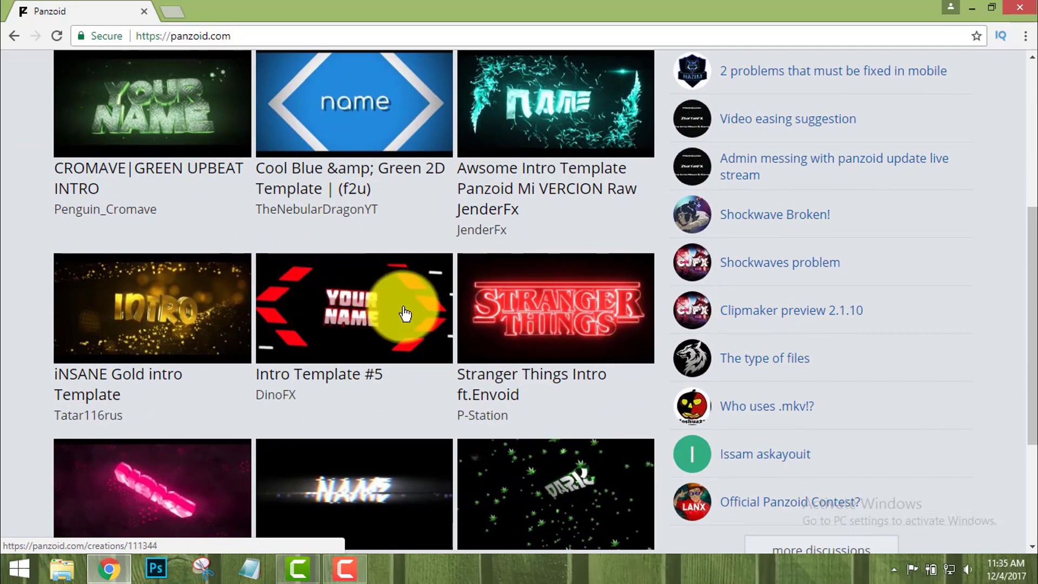
- Browse the creations and open the CROMAVE|GREEN UPBEAT INTRO template
{"action": "scroll", "coordinate": [351, 281], "scroll_direction": "down", "scroll_amount": 5}
{"action": "scroll", "coordinate": [248, 347], "scroll_direction": "up", "scroll_amount": 1}
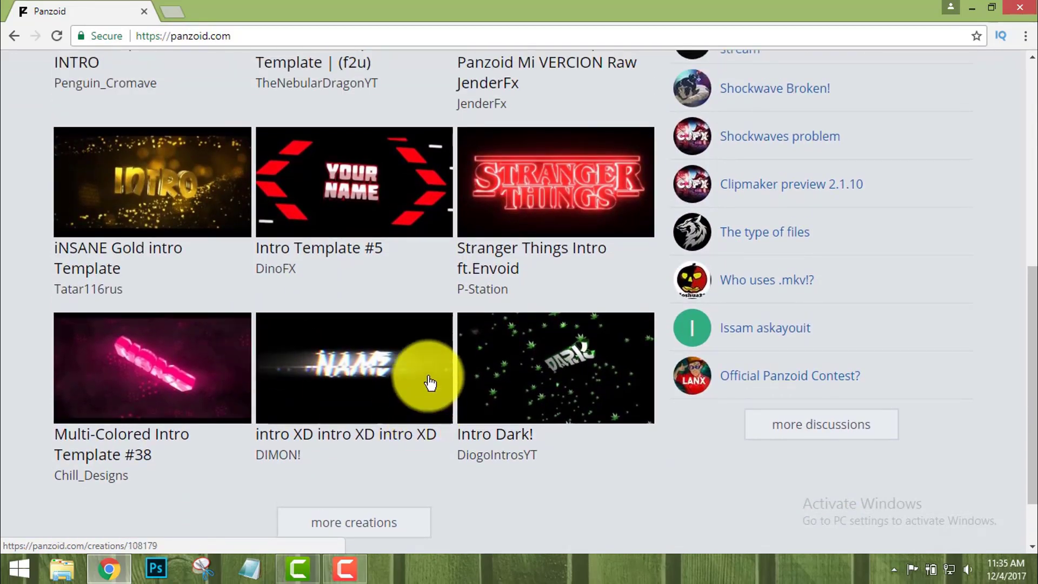
{"action": "scroll", "coordinate": [430, 349], "scroll_direction": "down", "scroll_amount": 1}
{"action": "scroll", "coordinate": [432, 350], "scroll_direction": "up", "scroll_amount": 1}
{"action": "scroll", "coordinate": [430, 346], "scroll_direction": "up", "scroll_amount": 5}
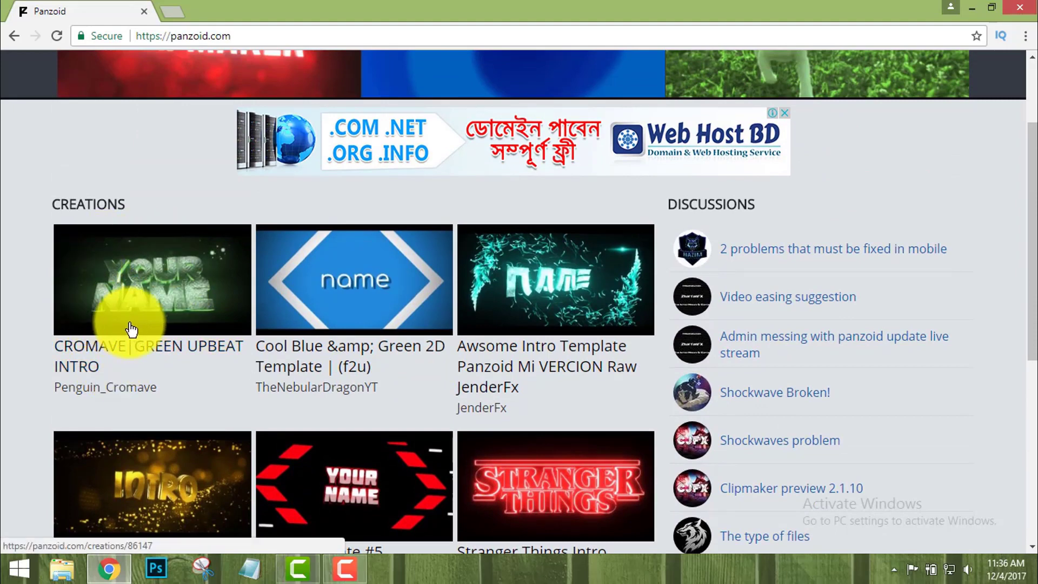
{"action": "left_click", "coordinate": [145, 307]}
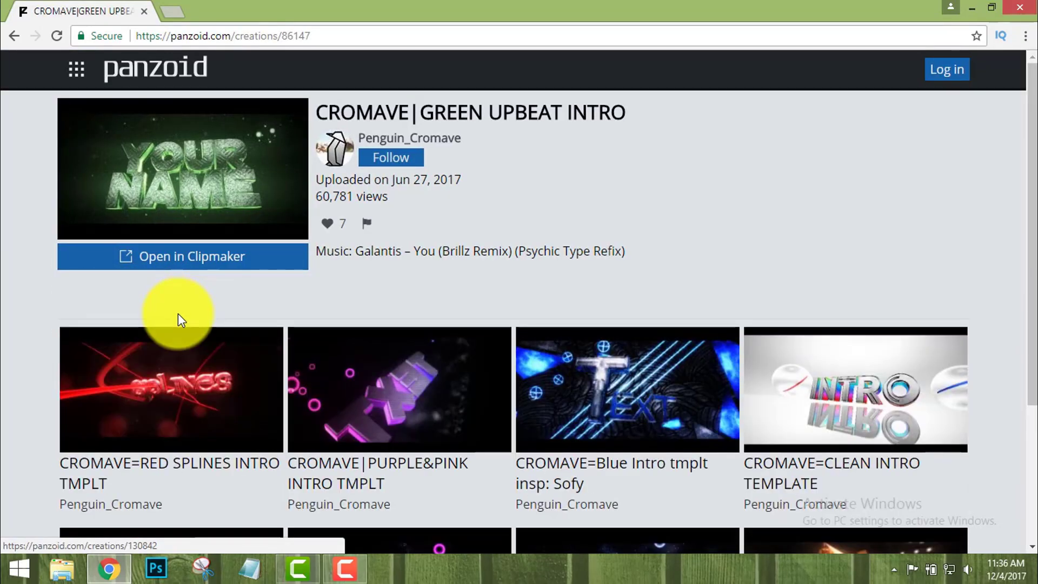
- Open the CROMAVE|GREEN UPBEAT INTRO template in Clipmaker for editing
{"action": "scroll", "coordinate": [181, 320], "scroll_direction": "down", "scroll_amount": 3}
{"action": "scroll", "coordinate": [180, 320], "scroll_direction": "up", "scroll_amount": 3}
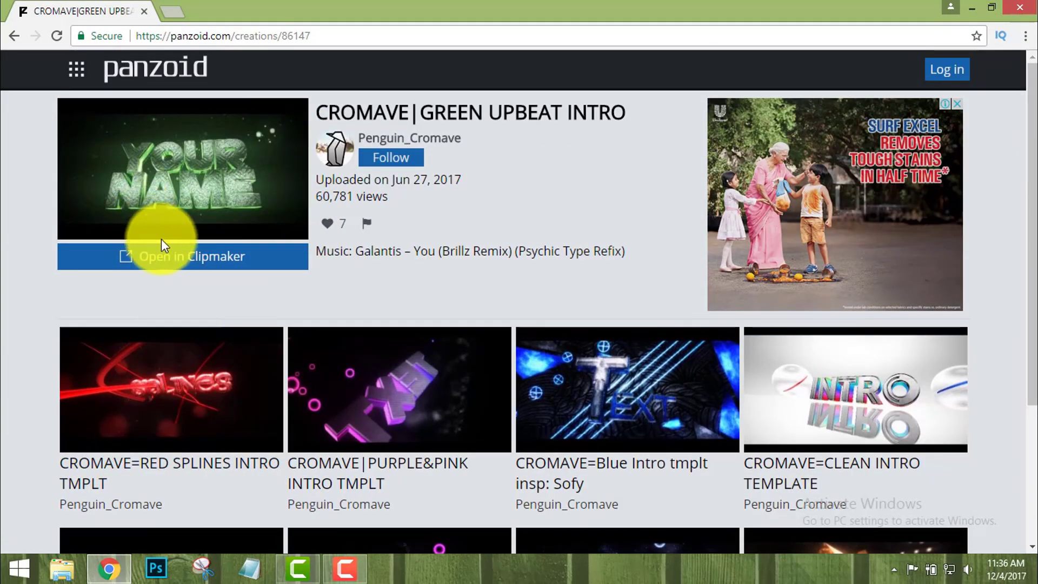
{"action": "left_click", "coordinate": [221, 265]}
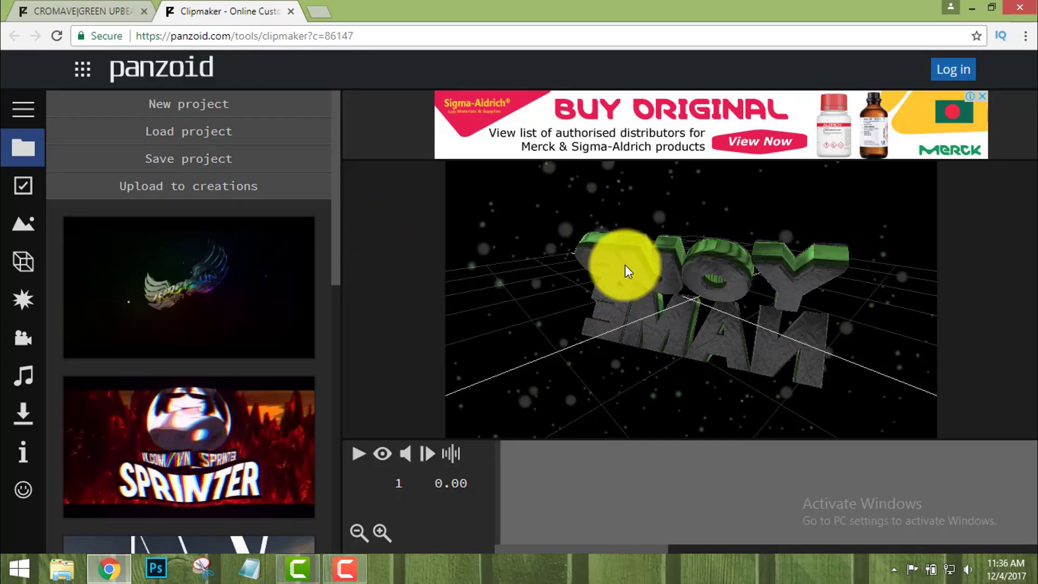
- Switch the viewport to the rendered preview, play the original intro and pause it on the full title
{"action": "left_click", "coordinate": [630, 298]}
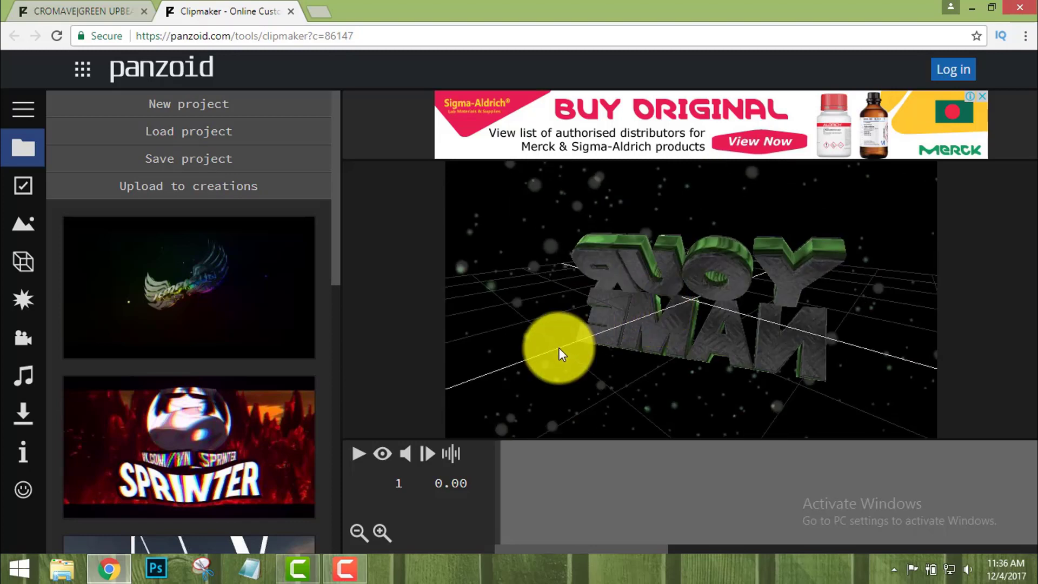
{"action": "left_click", "coordinate": [384, 460]}
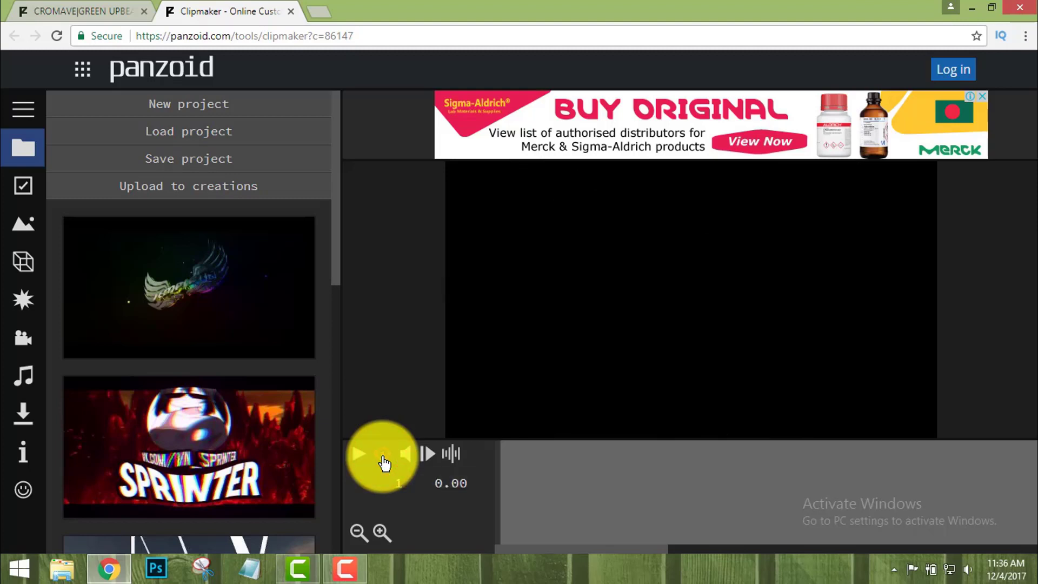
{"action": "left_click", "coordinate": [359, 455]}
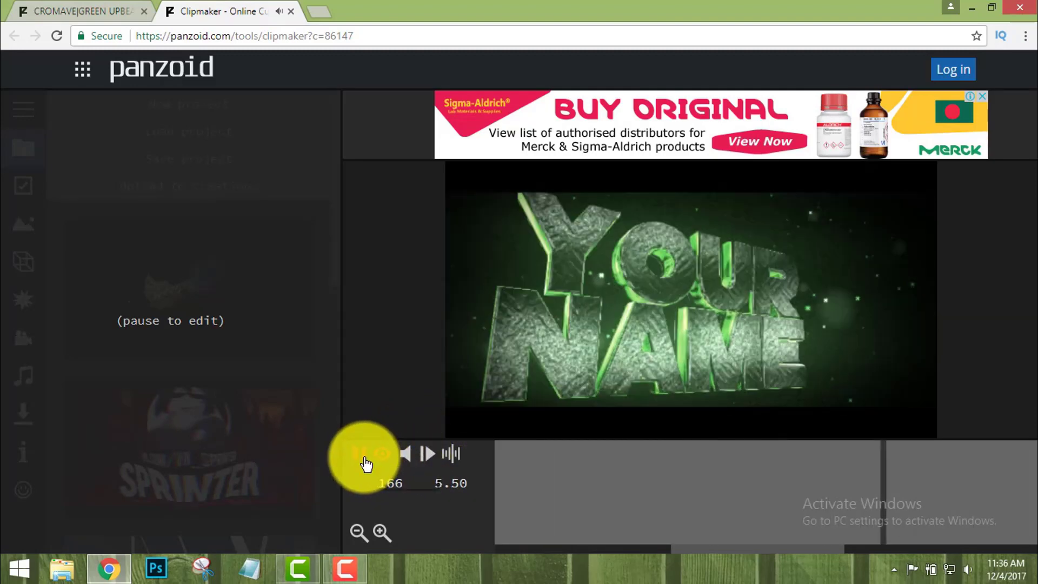
{"action": "left_click", "coordinate": [365, 463]}
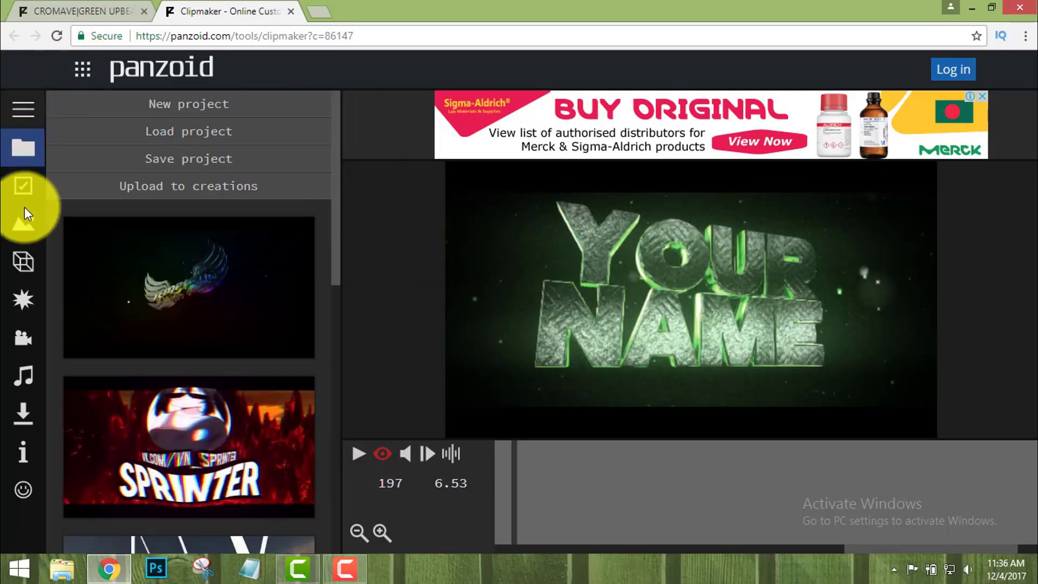
- Replace the wording of the first 3D text in the "text your" object group with the person's first name
{"action": "left_click", "coordinate": [23, 258]}
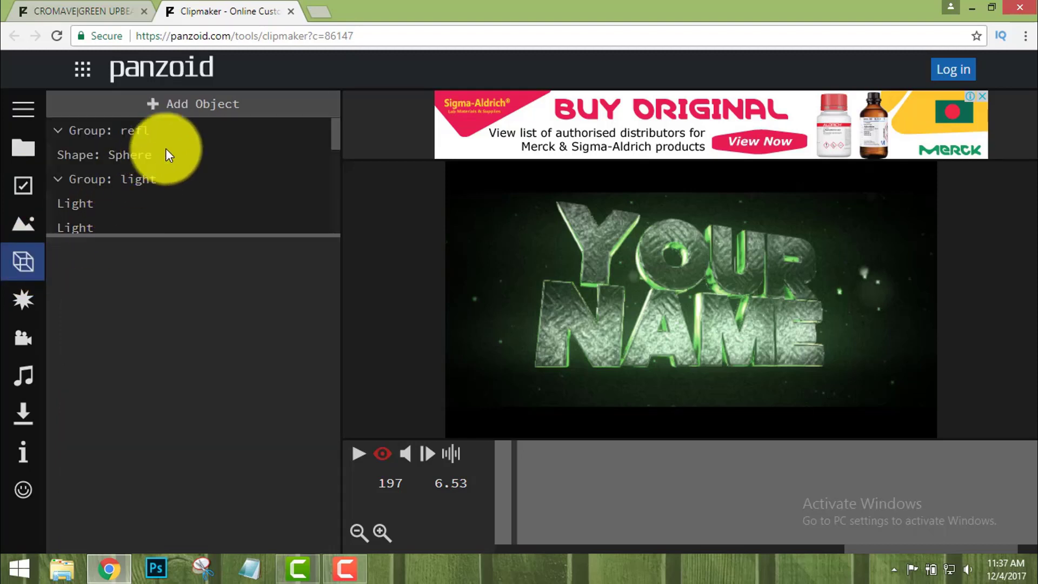
{"action": "mouse_move", "coordinate": [271, 158]}
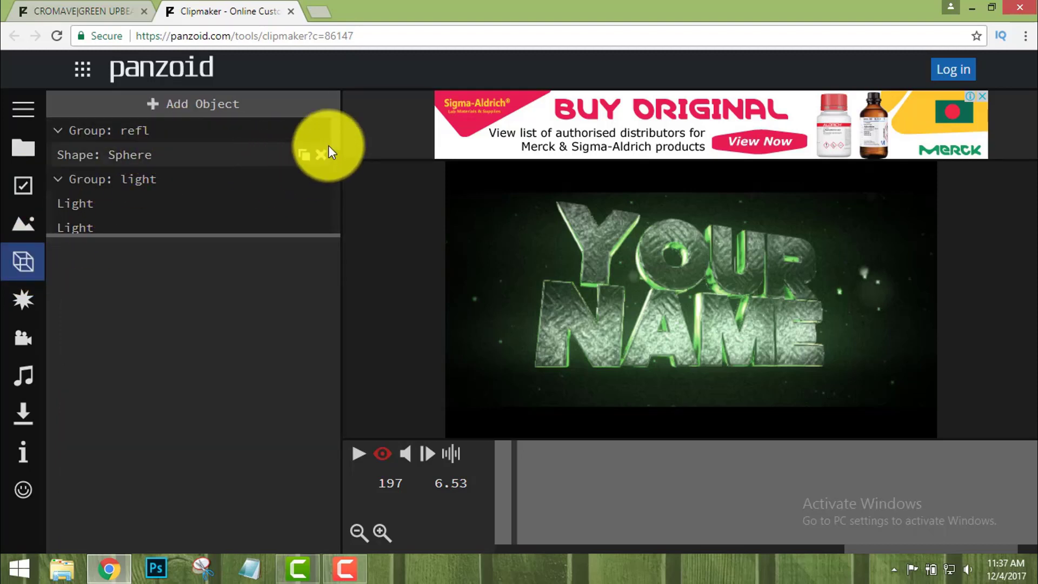
{"action": "scroll", "coordinate": [330, 142], "scroll_direction": "down", "scroll_amount": 2}
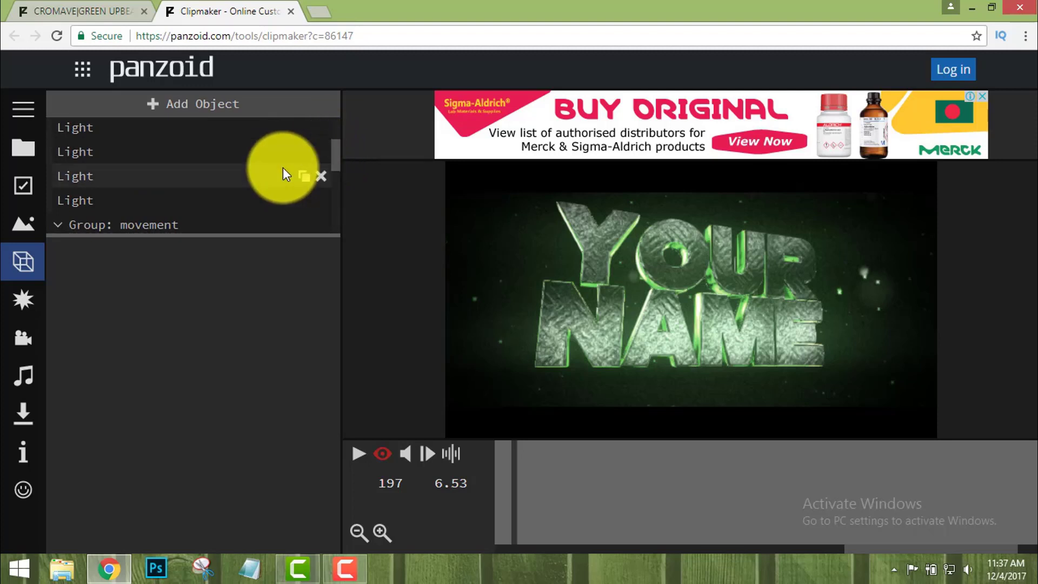
{"action": "left_click", "coordinate": [333, 172]}
{"action": "scroll", "coordinate": [164, 189], "scroll_direction": "down", "scroll_amount": 3}
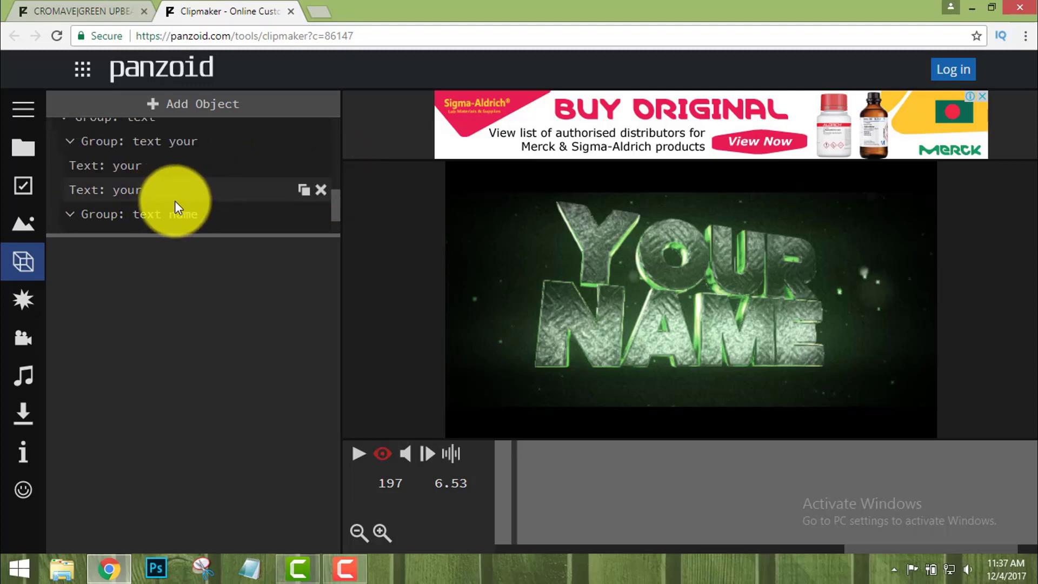
{"action": "left_click", "coordinate": [128, 165]}
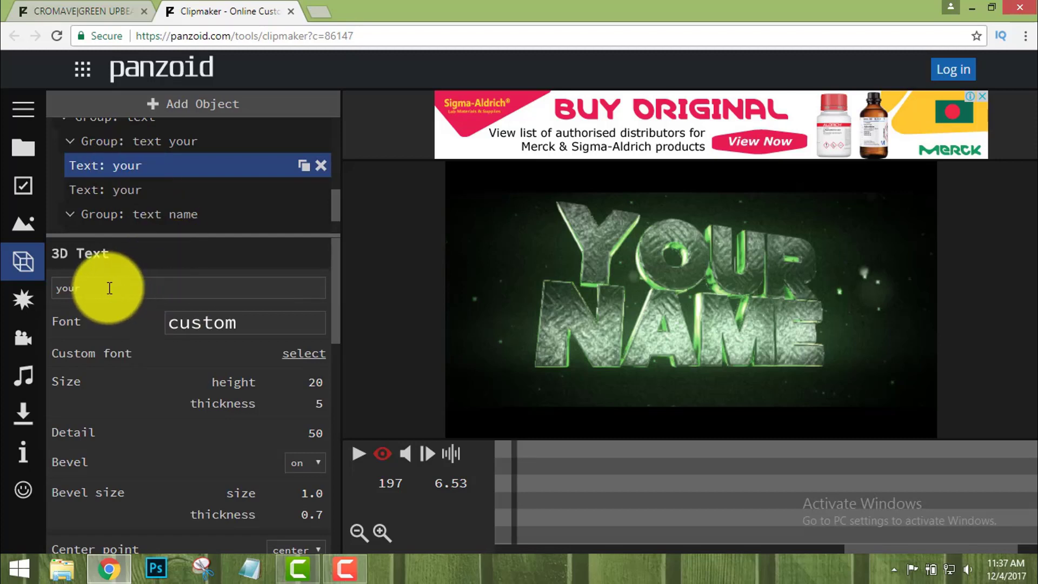
{"action": "double_click", "coordinate": [88, 288]}
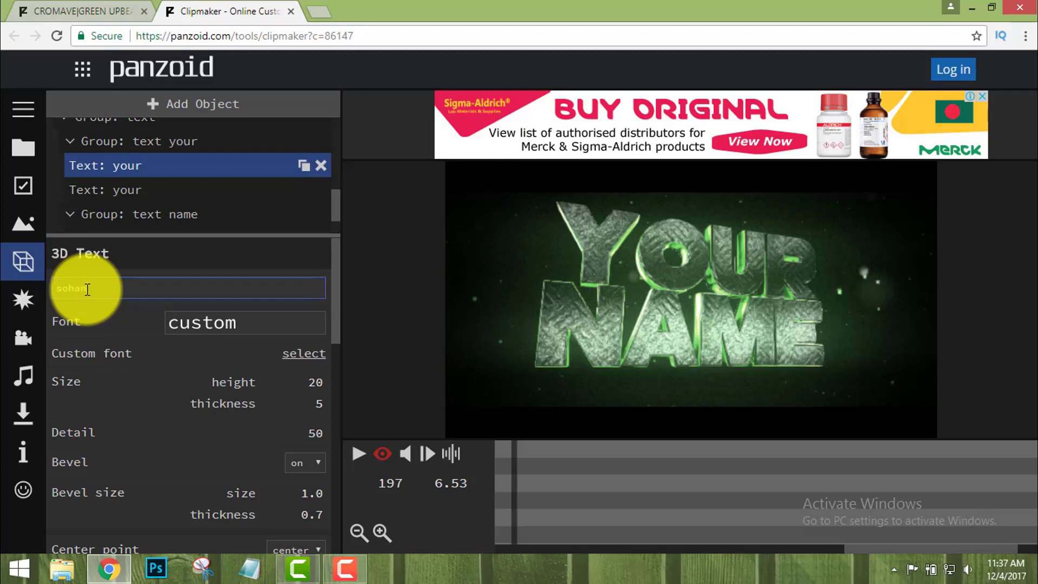
{"action": "left_click", "coordinate": [177, 248]}
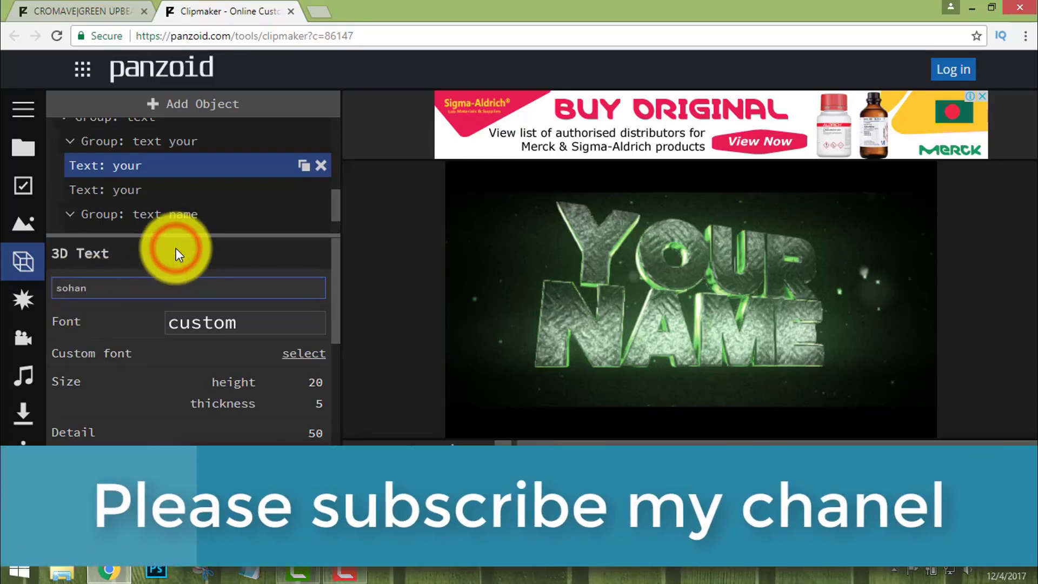
- Enter the same first name for the second 3D text in the "text your" group
{"action": "left_click", "coordinate": [128, 191]}
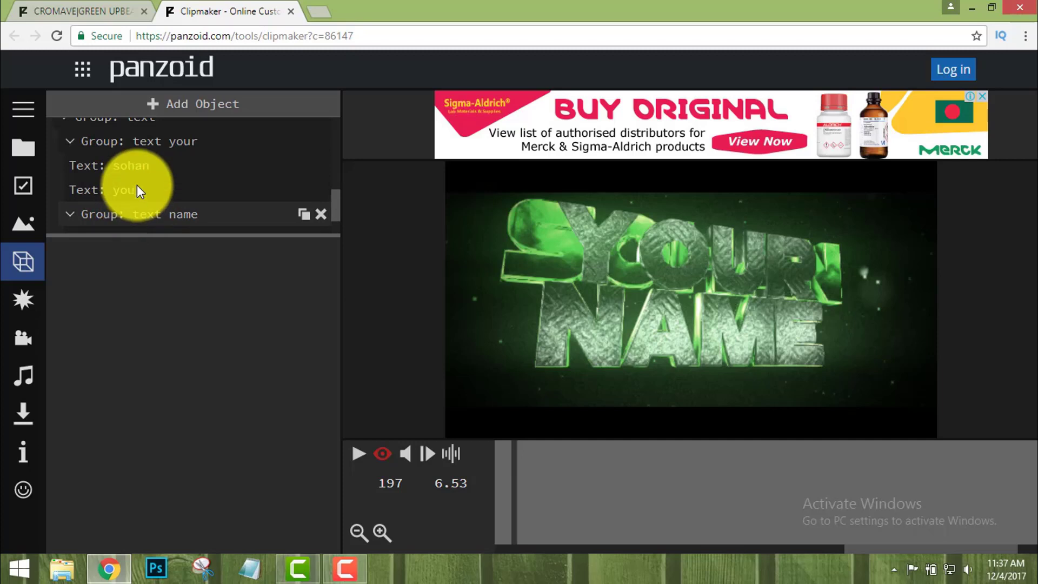
{"action": "left_click", "coordinate": [138, 185]}
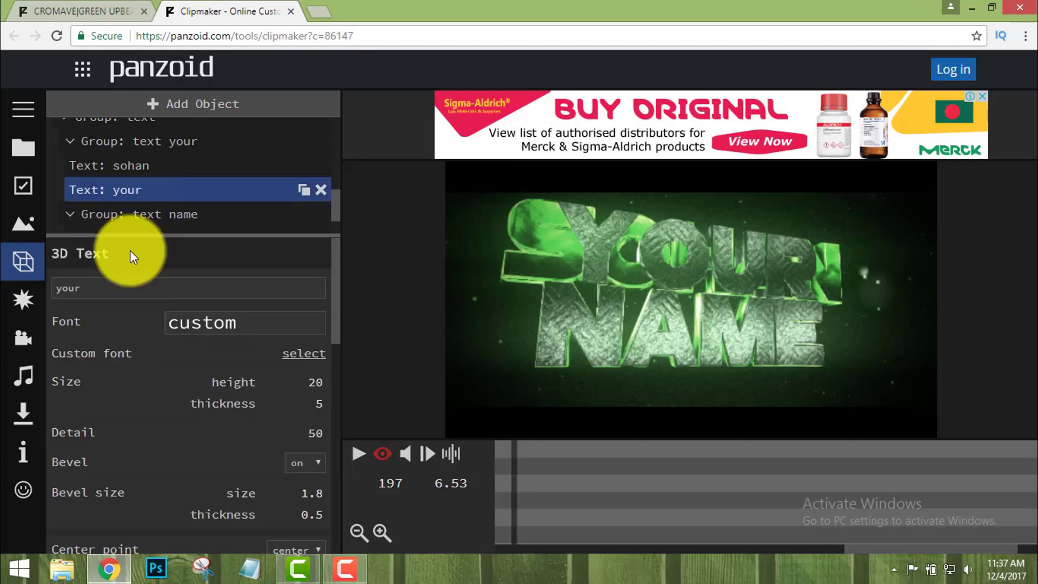
{"action": "left_click", "coordinate": [94, 288]}
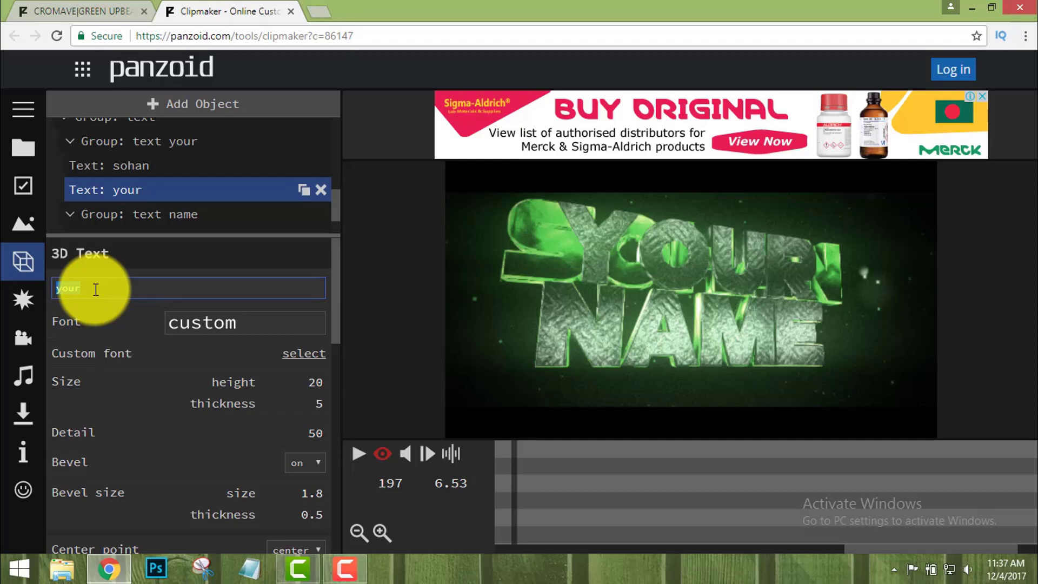
{"action": "type", "text": "sohan"}
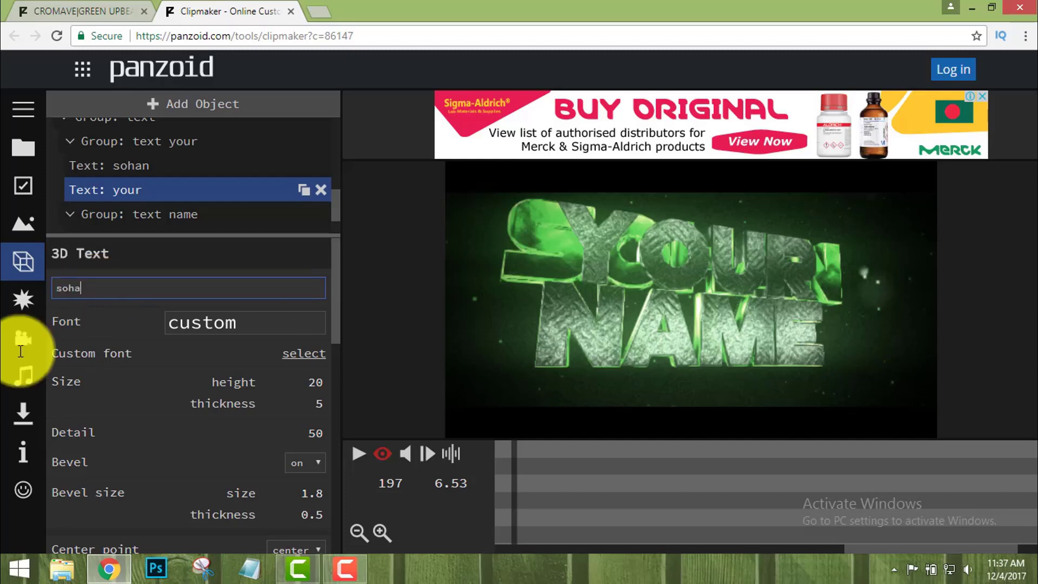
{"action": "left_click", "coordinate": [119, 306]}
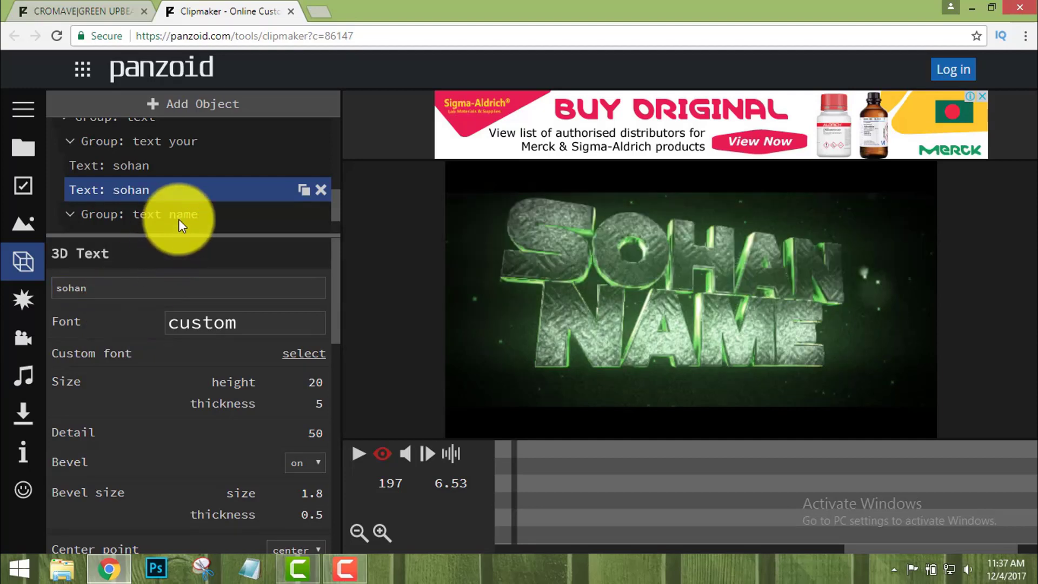
- Change the wording of the first 3D text in the "text name" group to 420
{"action": "scroll", "coordinate": [250, 209], "scroll_direction": "down", "scroll_amount": 1}
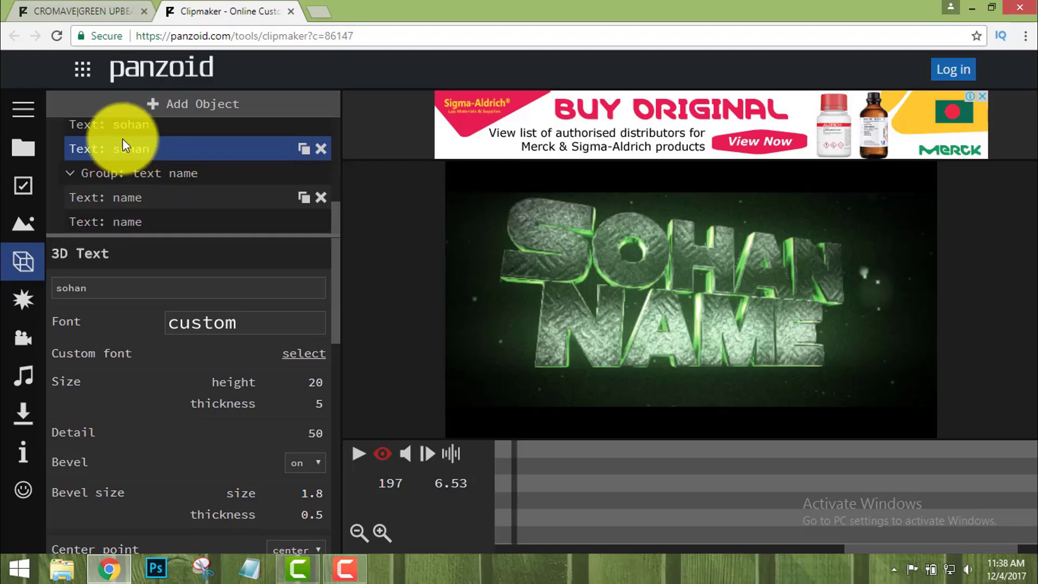
{"action": "left_click", "coordinate": [129, 197]}
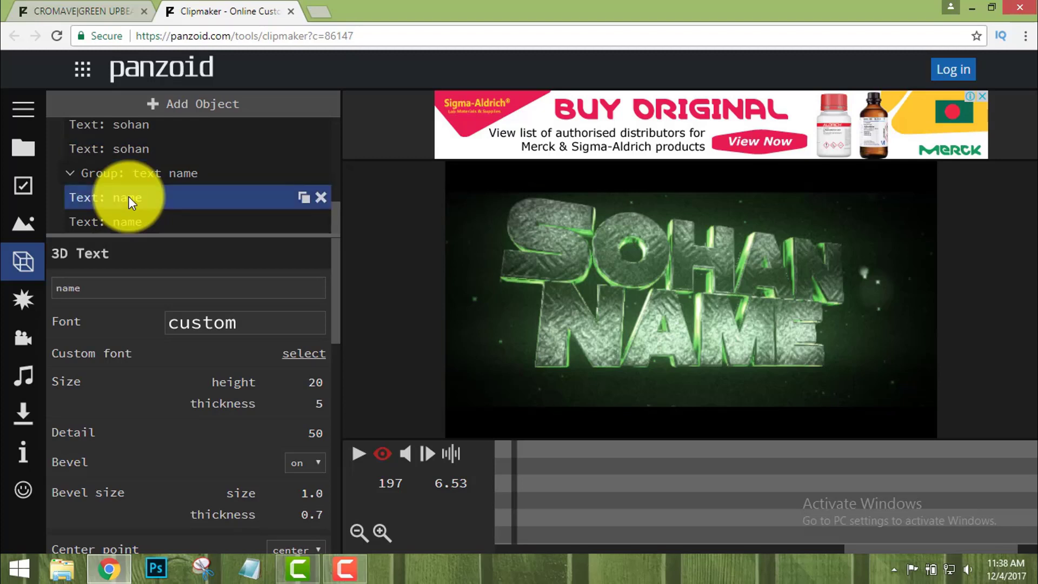
{"action": "left_click", "coordinate": [81, 289]}
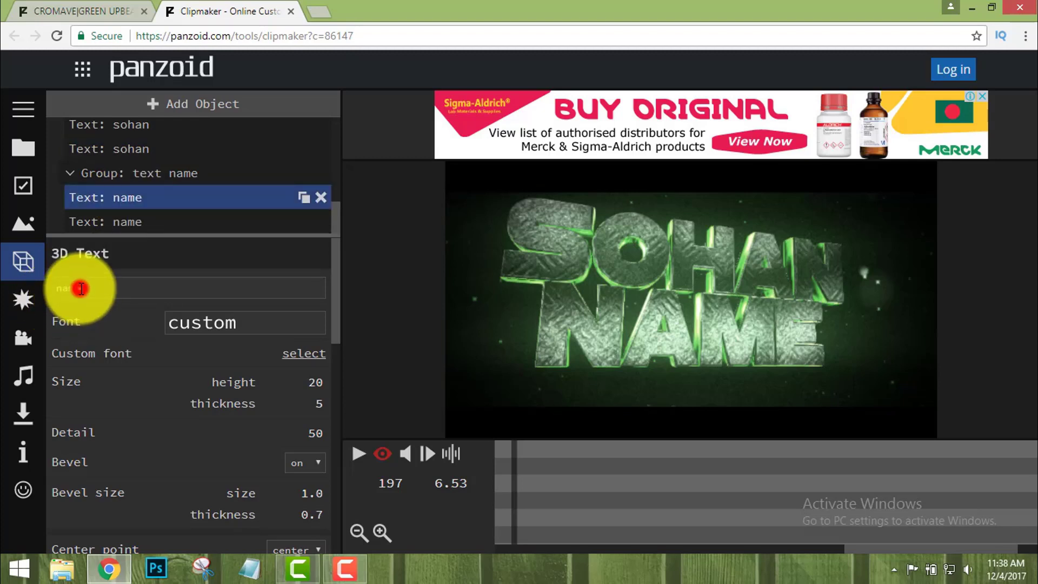
{"action": "double_click", "coordinate": [81, 288]}
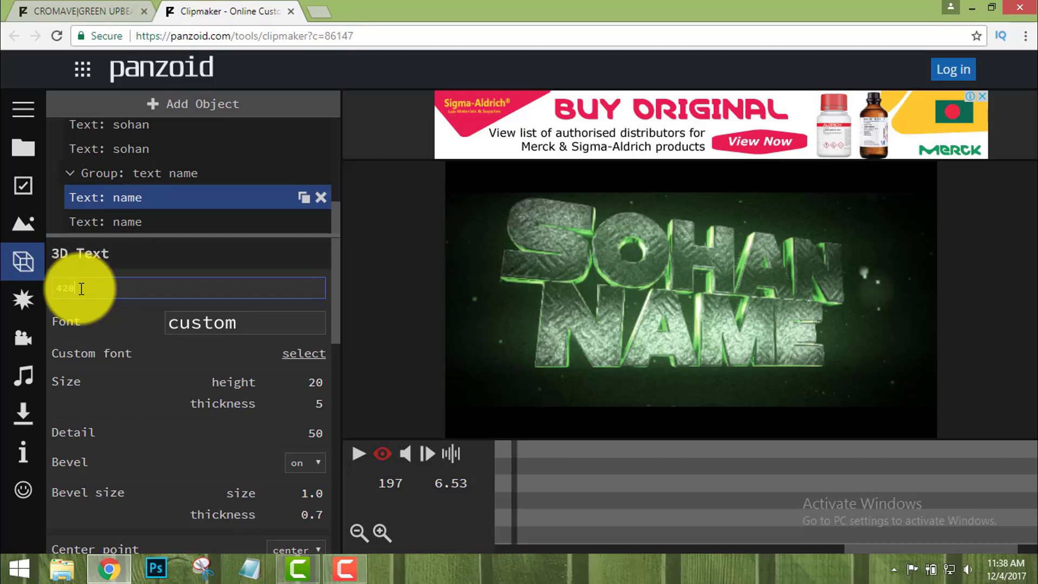
{"action": "left_click", "coordinate": [102, 273]}
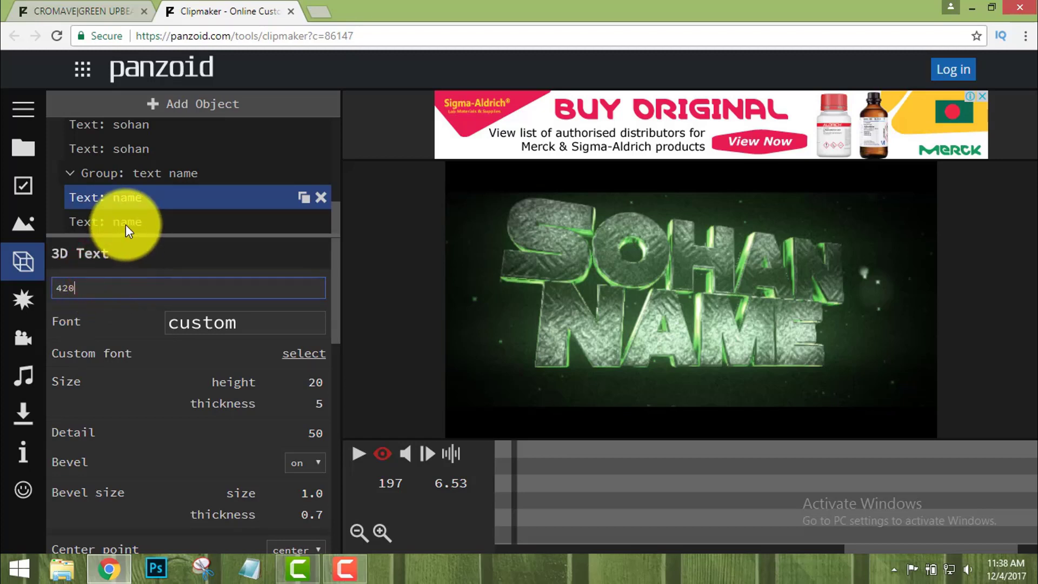
- Set the second 3D text in the "text name" group to 420 as well
{"action": "left_click", "coordinate": [123, 222]}
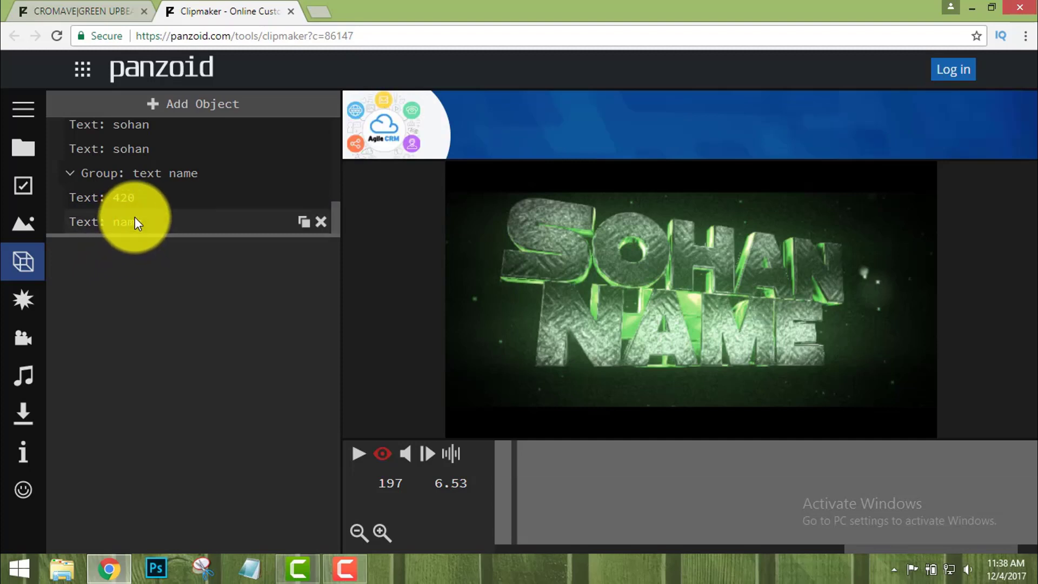
{"action": "left_click", "coordinate": [134, 221]}
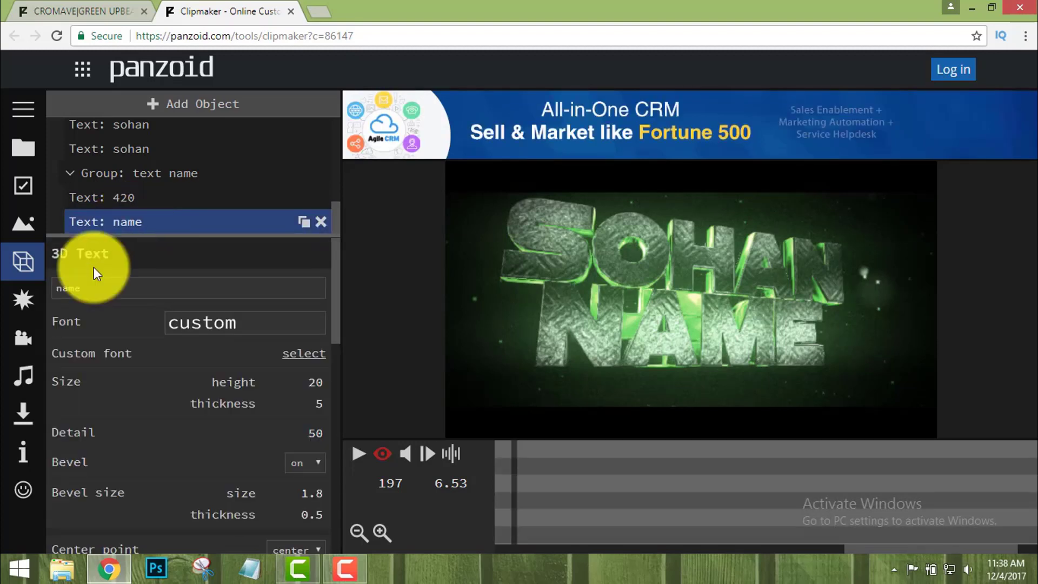
{"action": "left_click", "coordinate": [82, 289]}
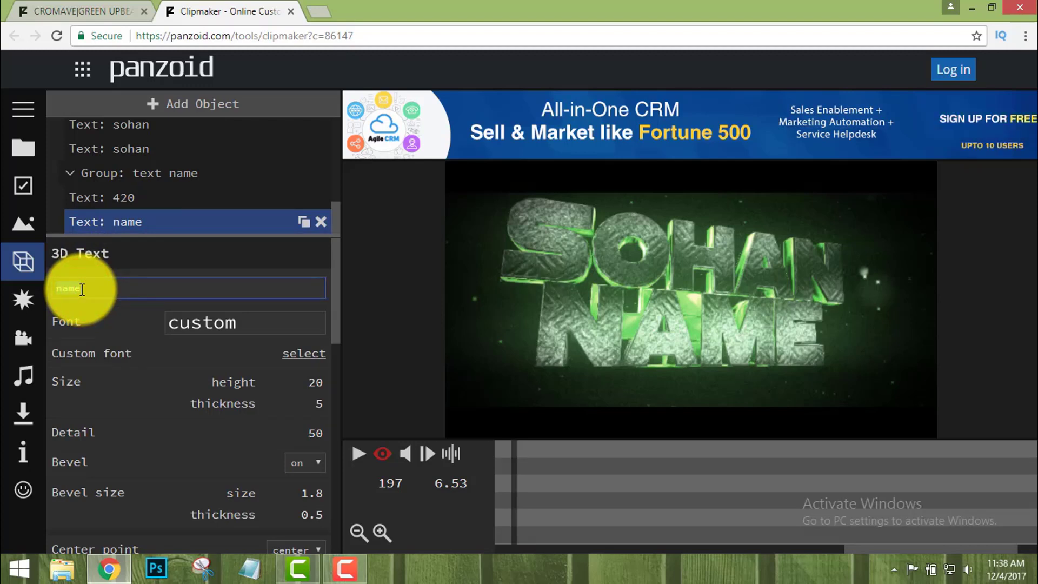
{"action": "key", "text": "BackSpace"}
{"action": "type", "text": "429"}
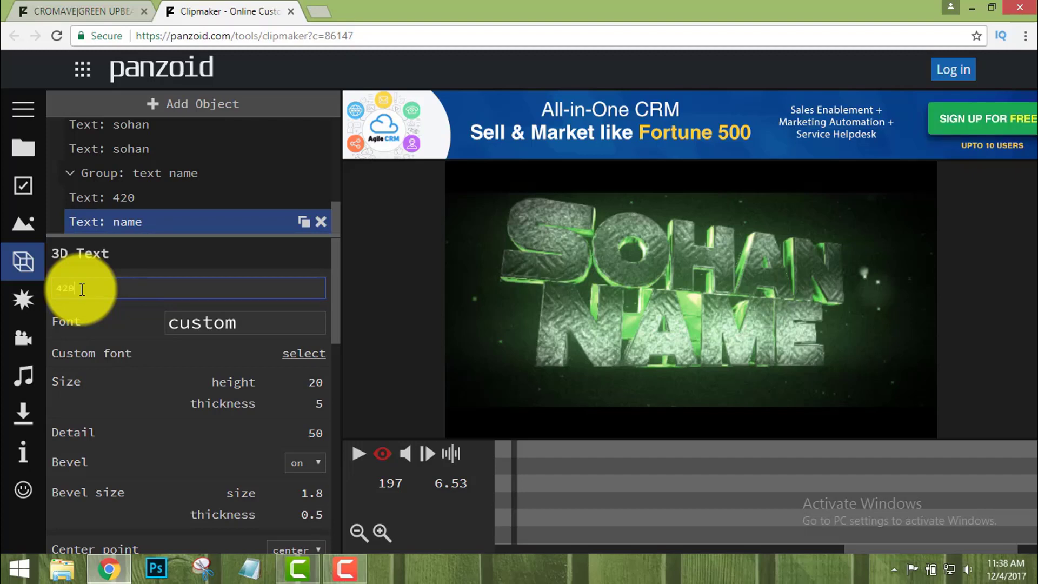
{"action": "key", "text": "BackSpace"}
{"action": "type", "text": "0"}
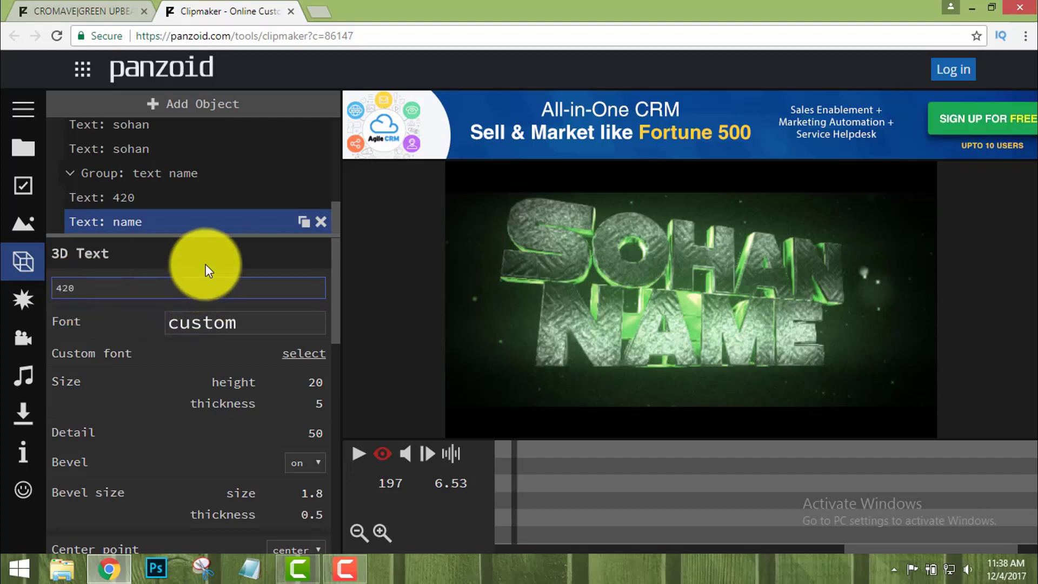
{"action": "left_click", "coordinate": [191, 271]}
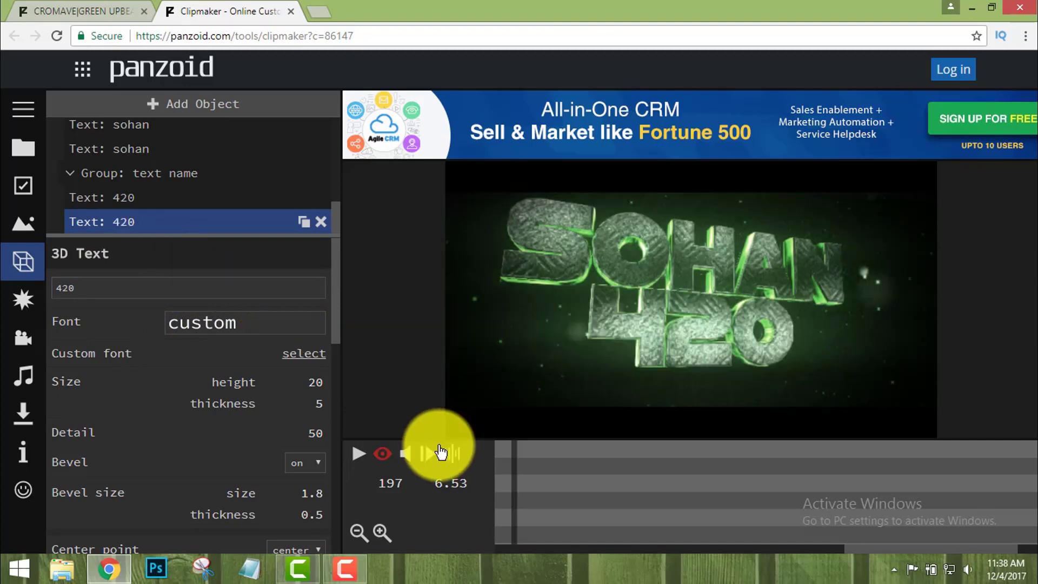
- Play the edited intro to check the new title text and pause it on the full title
{"action": "left_click", "coordinate": [356, 457]}
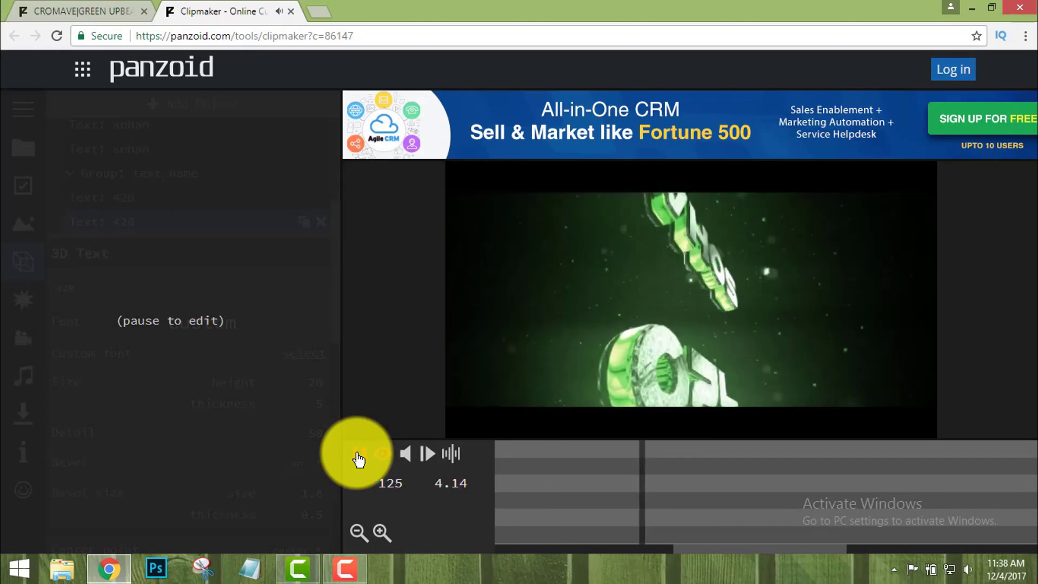
{"action": "left_click", "coordinate": [358, 454]}
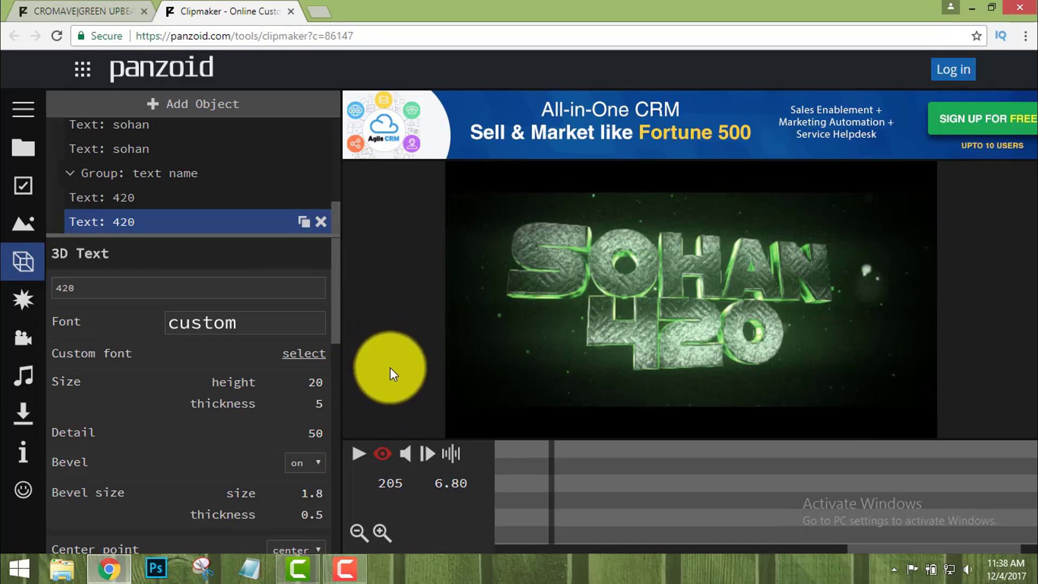
- Start rendering the intro video in balanced mode with the .mkv (vp8/opus) format
{"action": "left_click", "coordinate": [23, 408]}
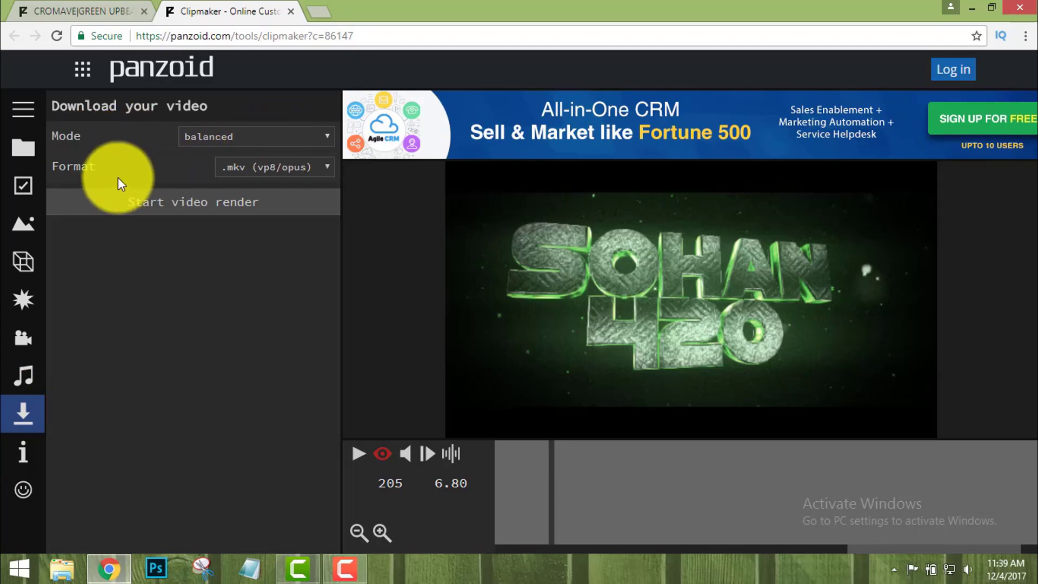
{"action": "left_click", "coordinate": [326, 165]}
{"action": "left_click", "coordinate": [327, 165]}
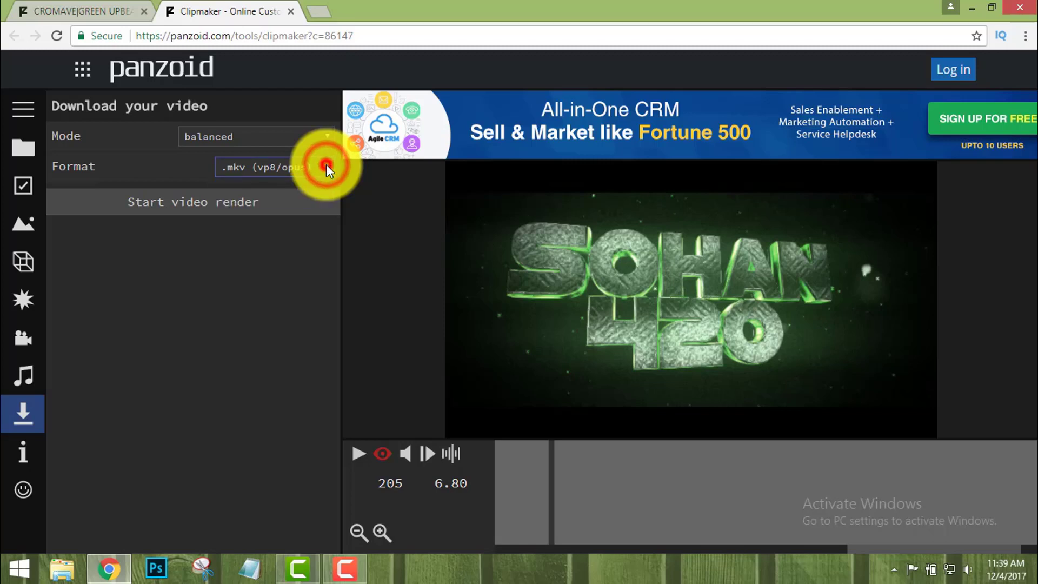
{"action": "left_click", "coordinate": [328, 168]}
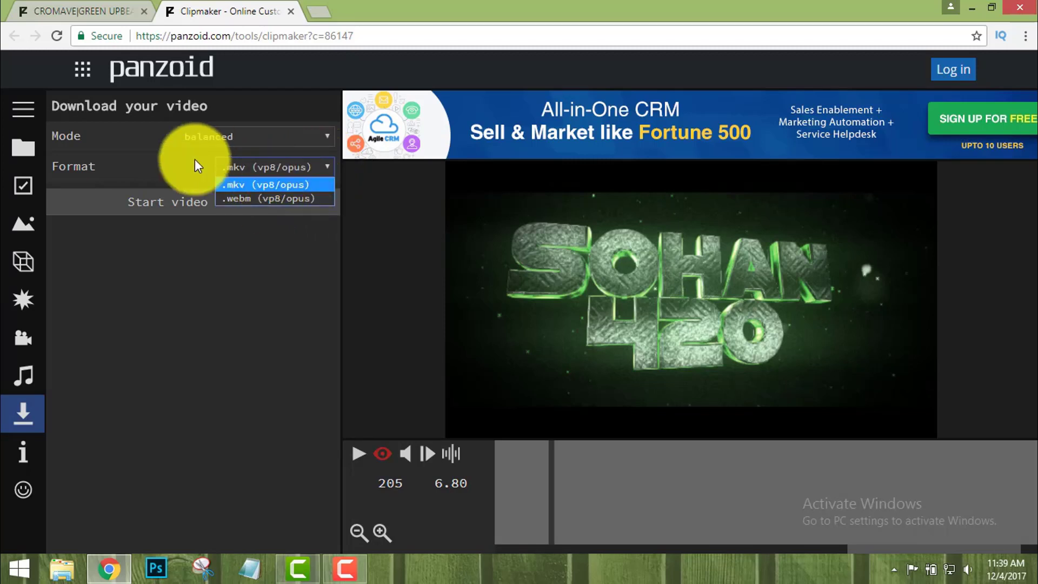
{"action": "left_click", "coordinate": [175, 177]}
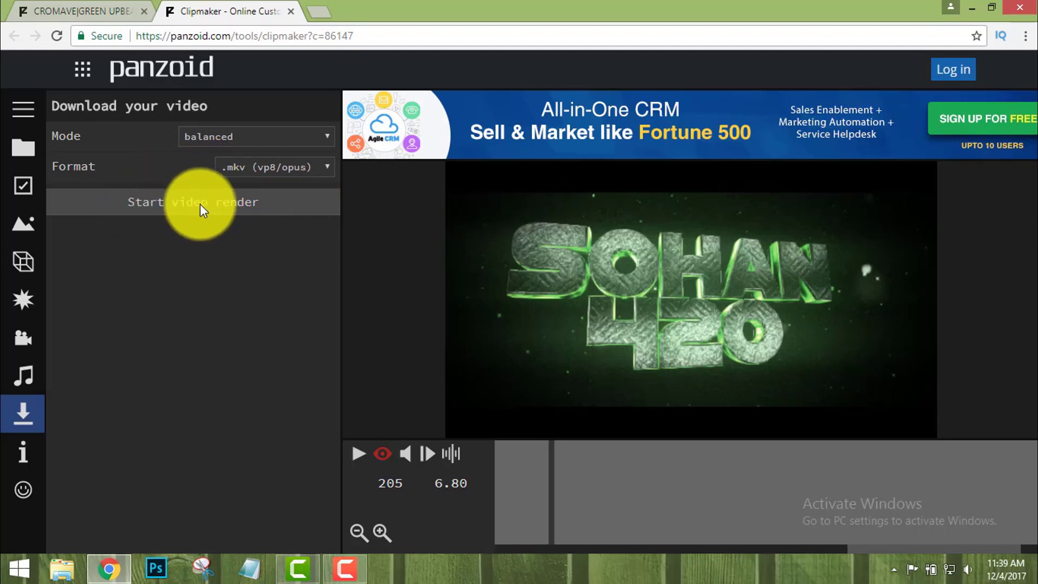
{"action": "left_click", "coordinate": [215, 203]}
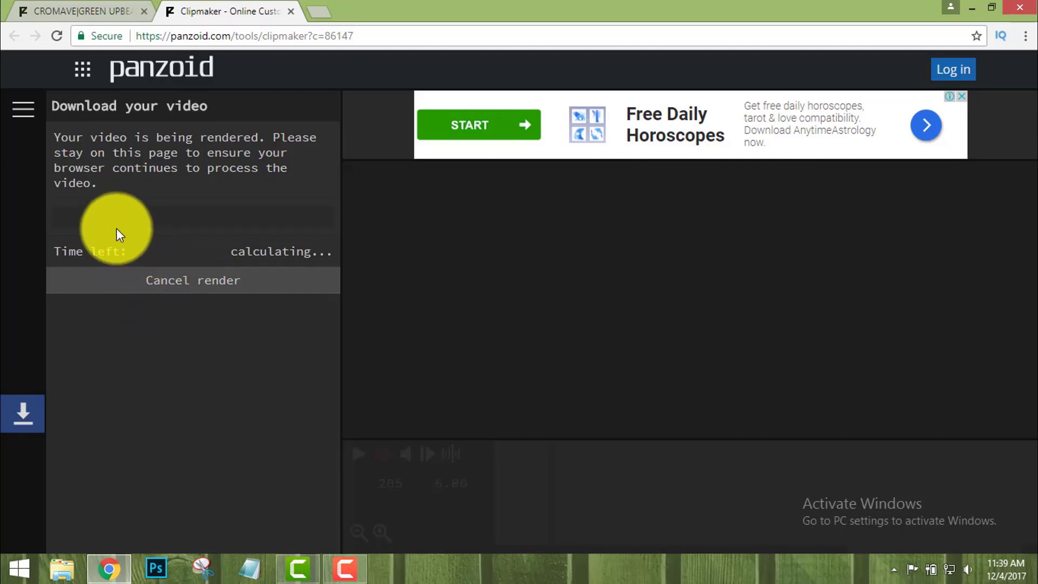
- Download the finished render of the intro video
{"action": "left_click", "coordinate": [346, 575]}
{"action": "left_click", "coordinate": [346, 573]}
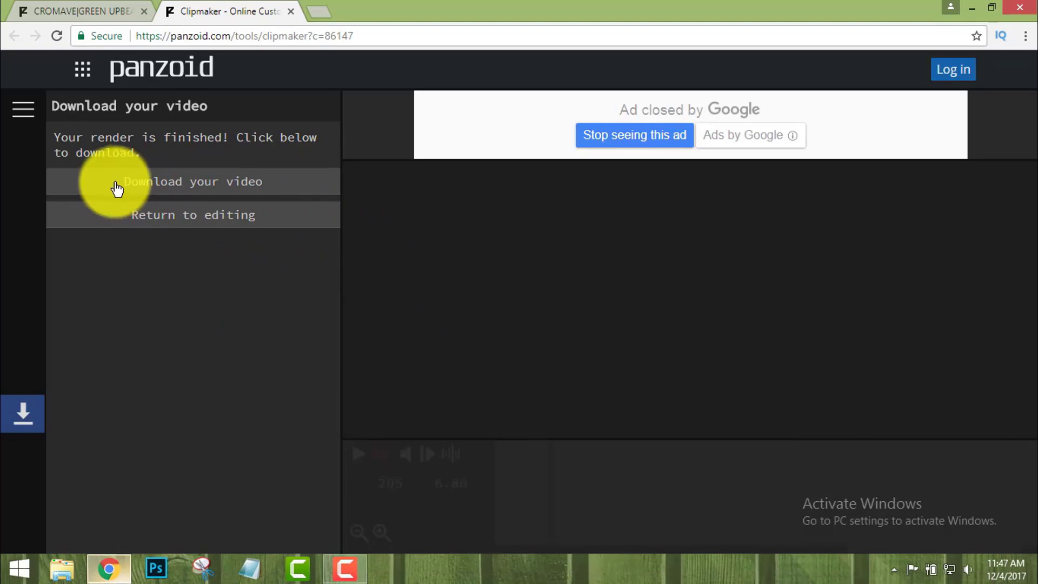
{"action": "left_click", "coordinate": [151, 183]}
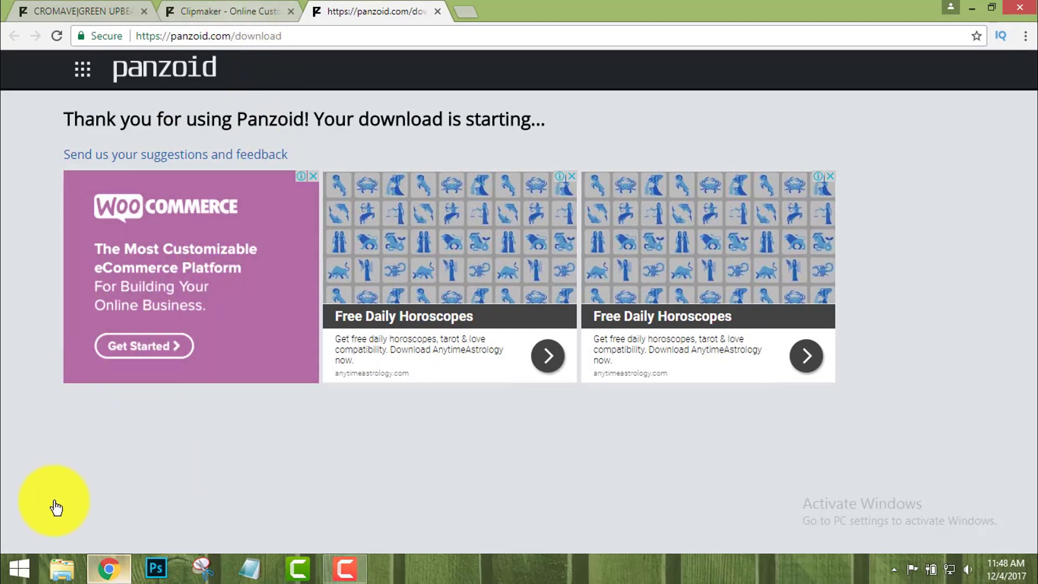
{"action": "left_click", "coordinate": [346, 568]}
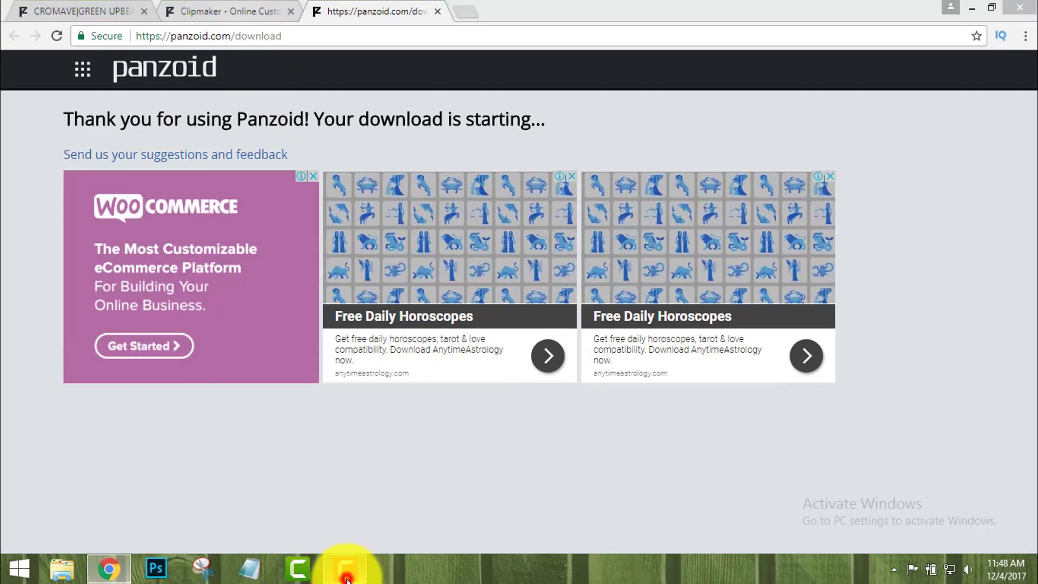
{"action": "left_click", "coordinate": [956, 493]}
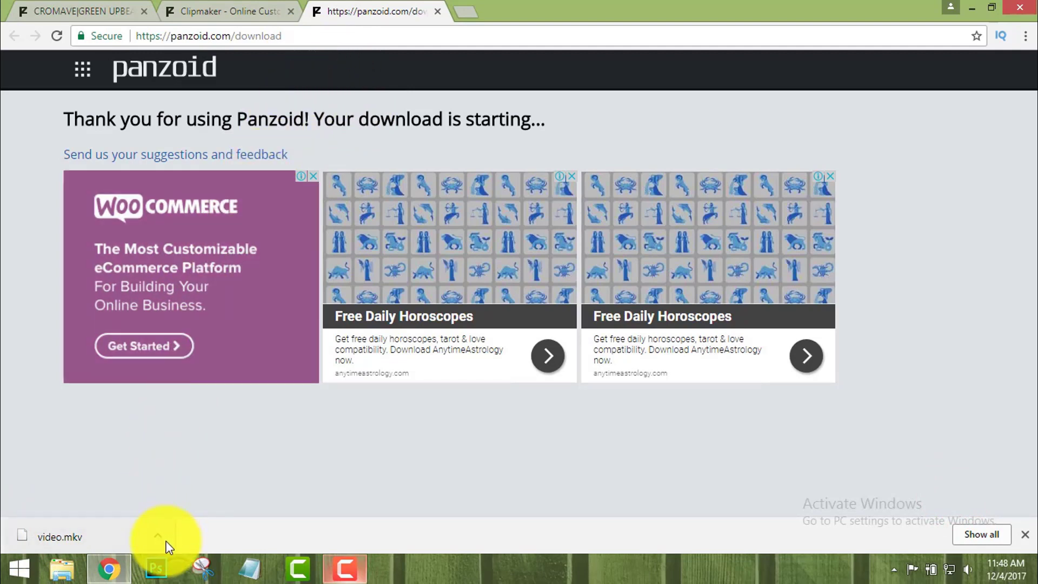
- Try to open the downloaded video.mkv file from the browser
{"action": "left_click", "coordinate": [160, 541]}
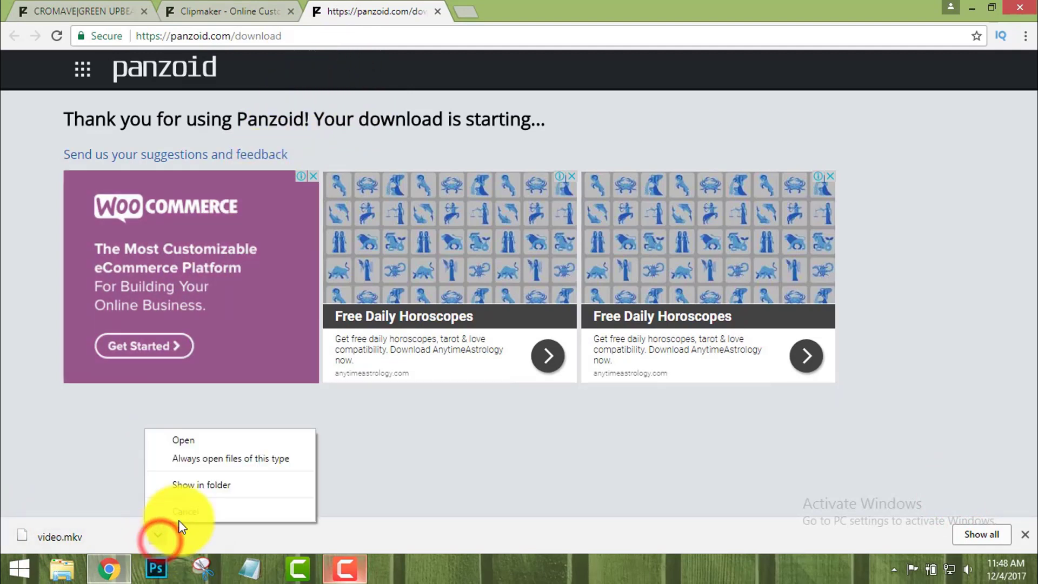
{"action": "left_click", "coordinate": [199, 437]}
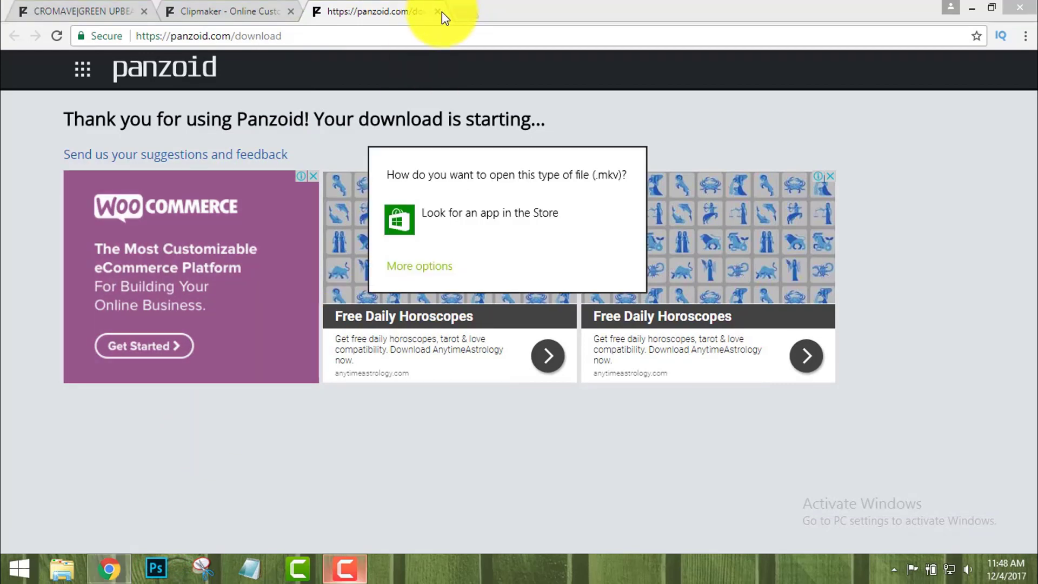
{"action": "left_click", "coordinate": [436, 11]}
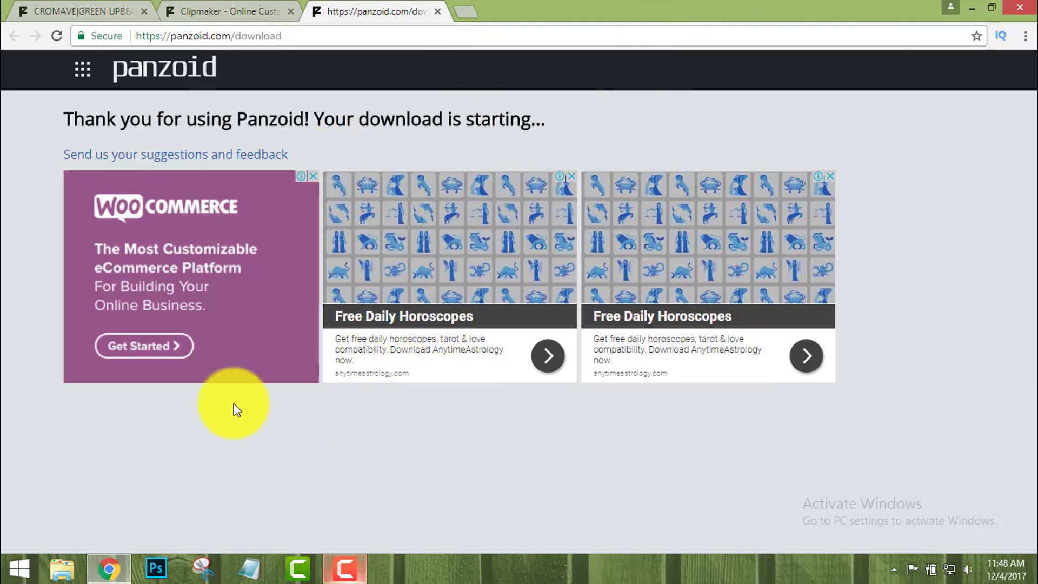
{"action": "left_click", "coordinate": [269, 7]}
{"action": "left_click", "coordinate": [127, 7]}
{"action": "left_click", "coordinate": [217, 7]}
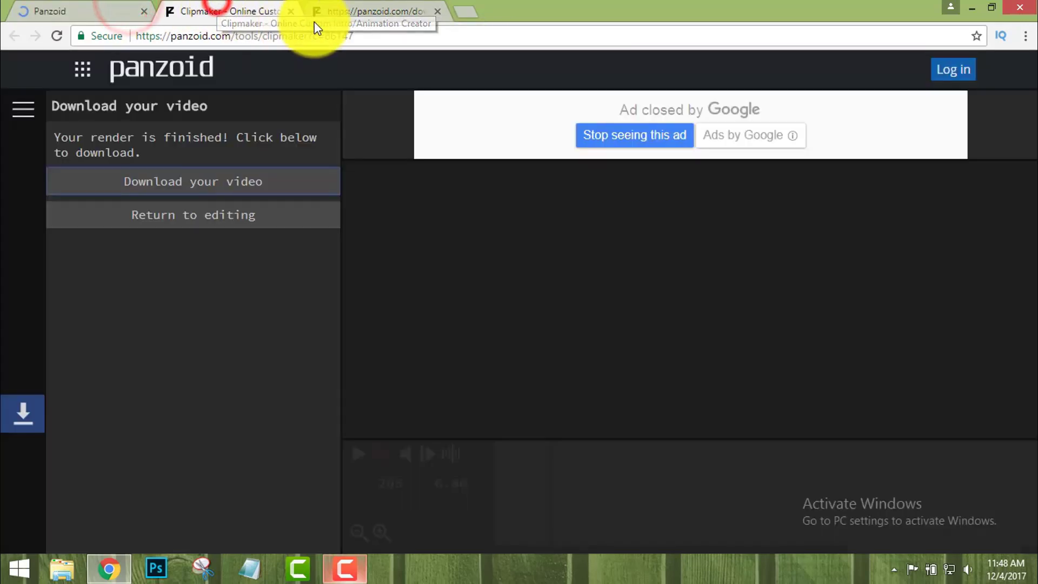
{"action": "left_click", "coordinate": [380, 8]}
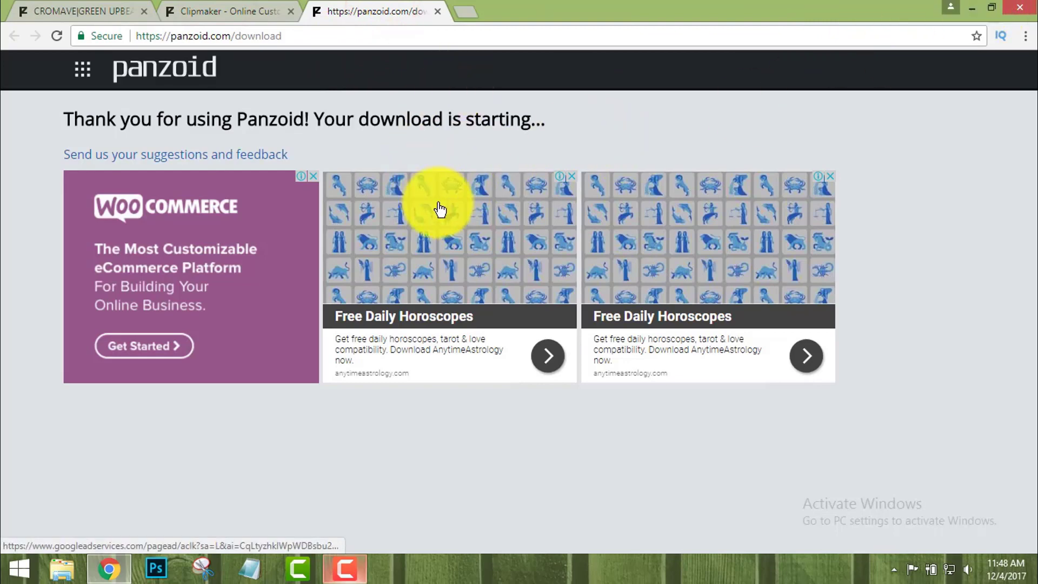
- Minimize the browser window and refresh the desktop
{"action": "left_click", "coordinate": [979, 8]}
{"action": "right_click", "coordinate": [340, 144]}
{"action": "left_click", "coordinate": [387, 187]}
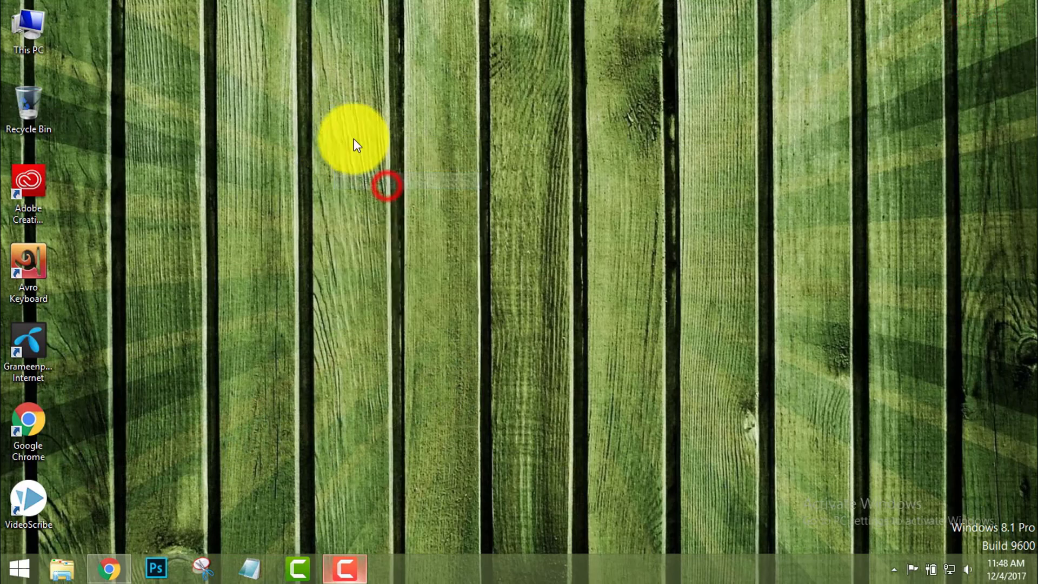
{"action": "right_click", "coordinate": [354, 139]}
{"action": "left_click", "coordinate": [399, 181]}
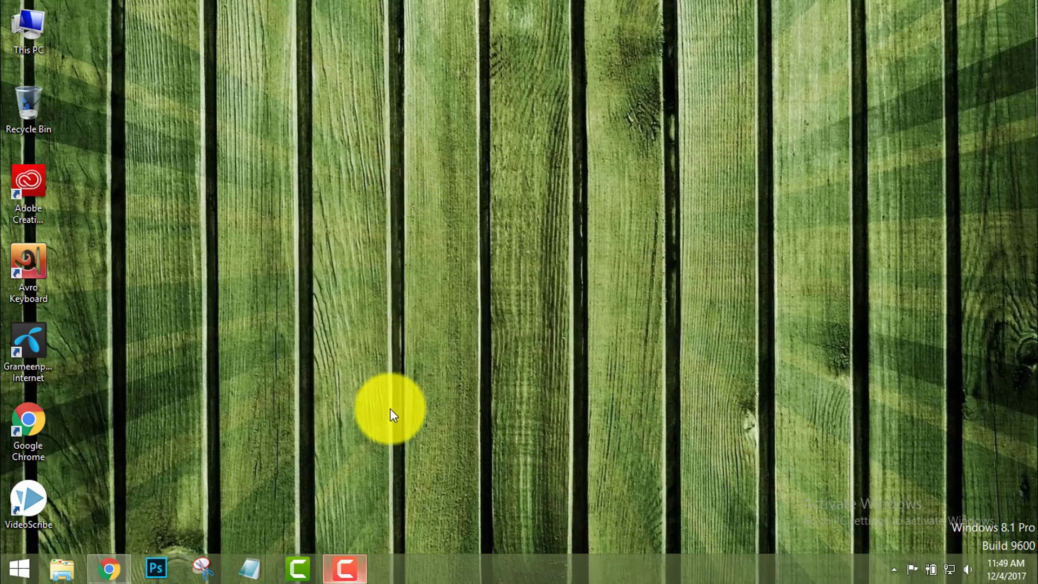
{"action": "left_click", "coordinate": [348, 568]}
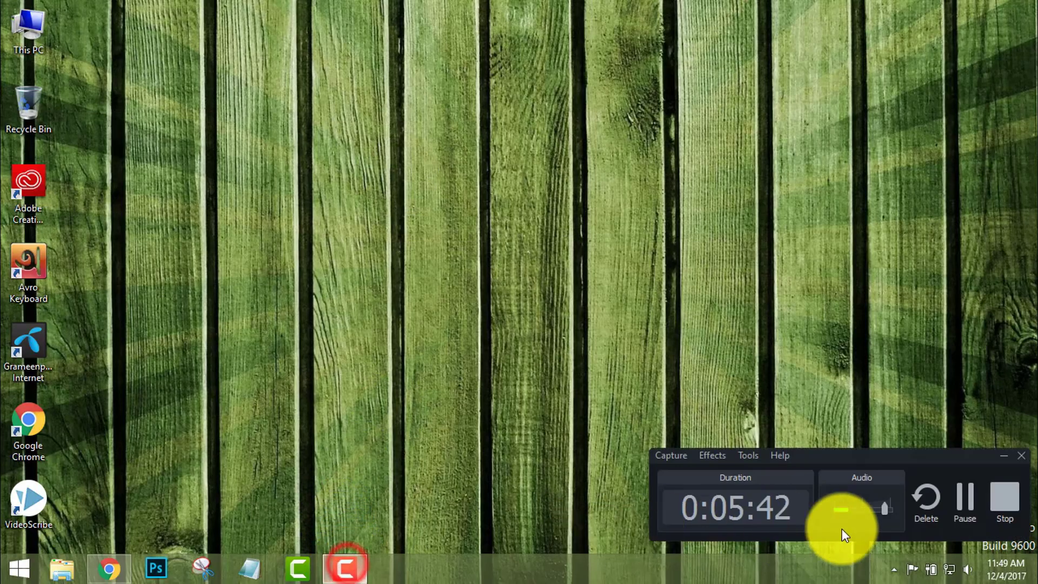